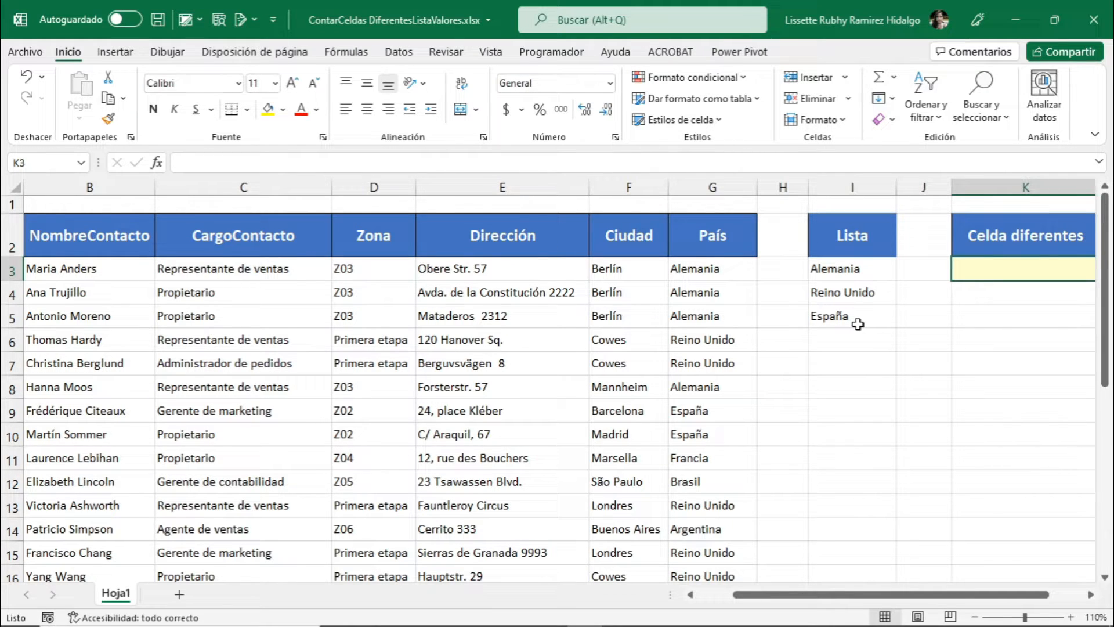
click(712, 185)
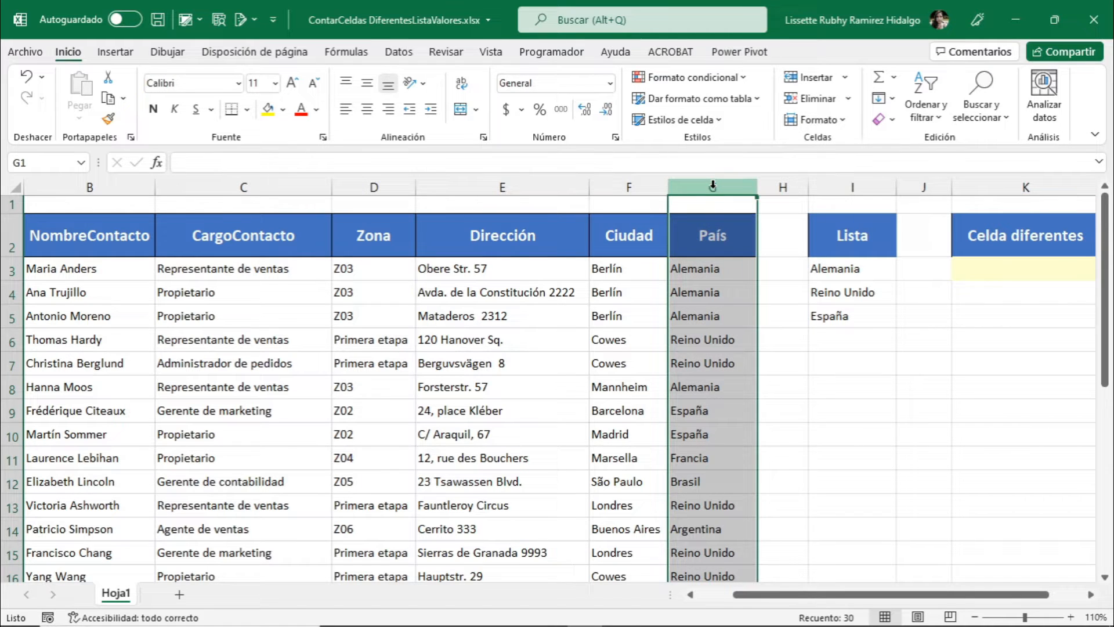
click(699, 270)
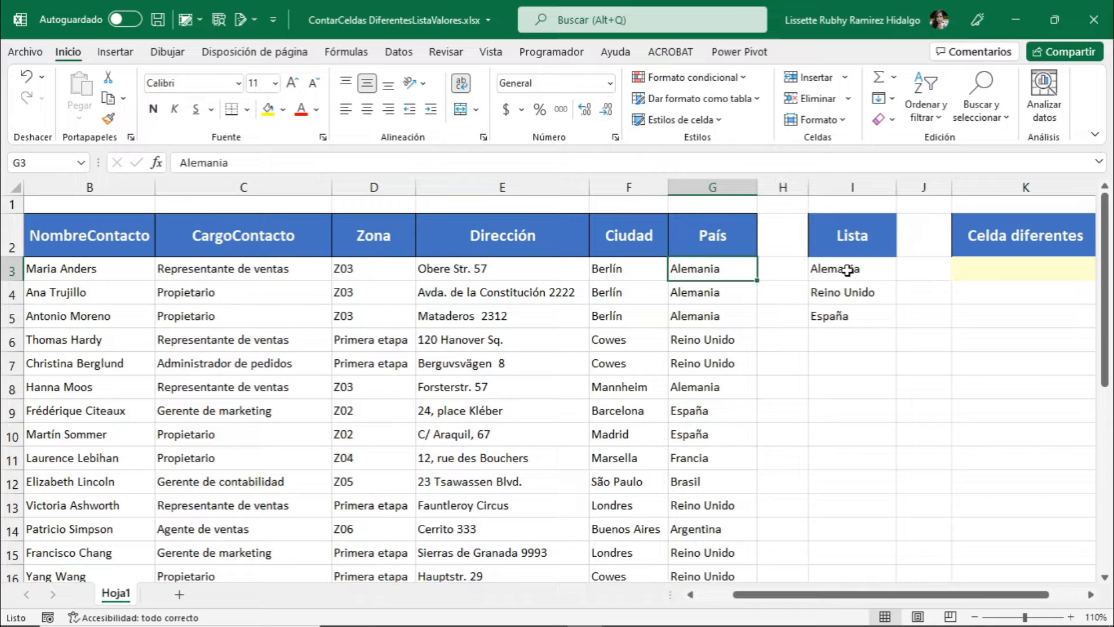
drag(848, 270, 843, 314)
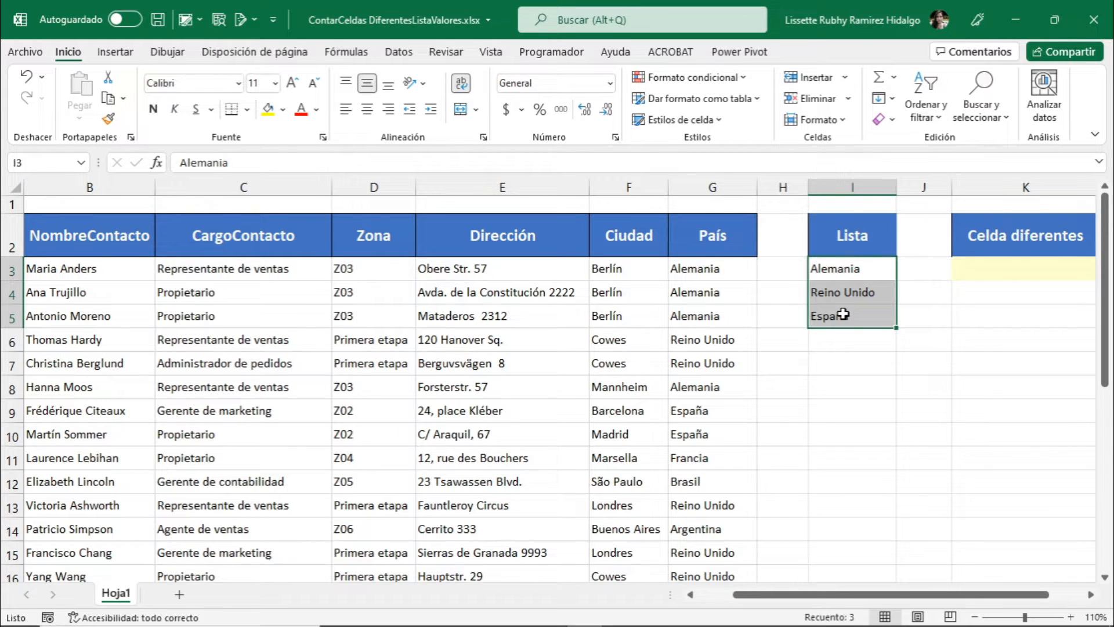
click(846, 277)
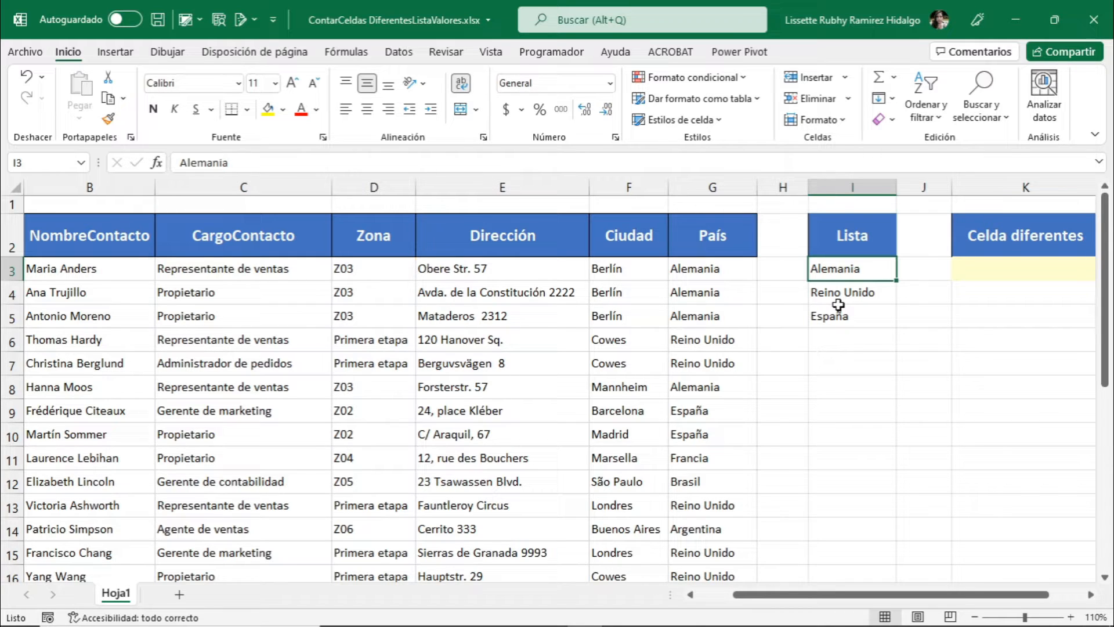
Step: Insert the statistical function CONTARA in cell K3 under Celda diferentes, with G3:G31 as its Valor1 argument
click(989, 274)
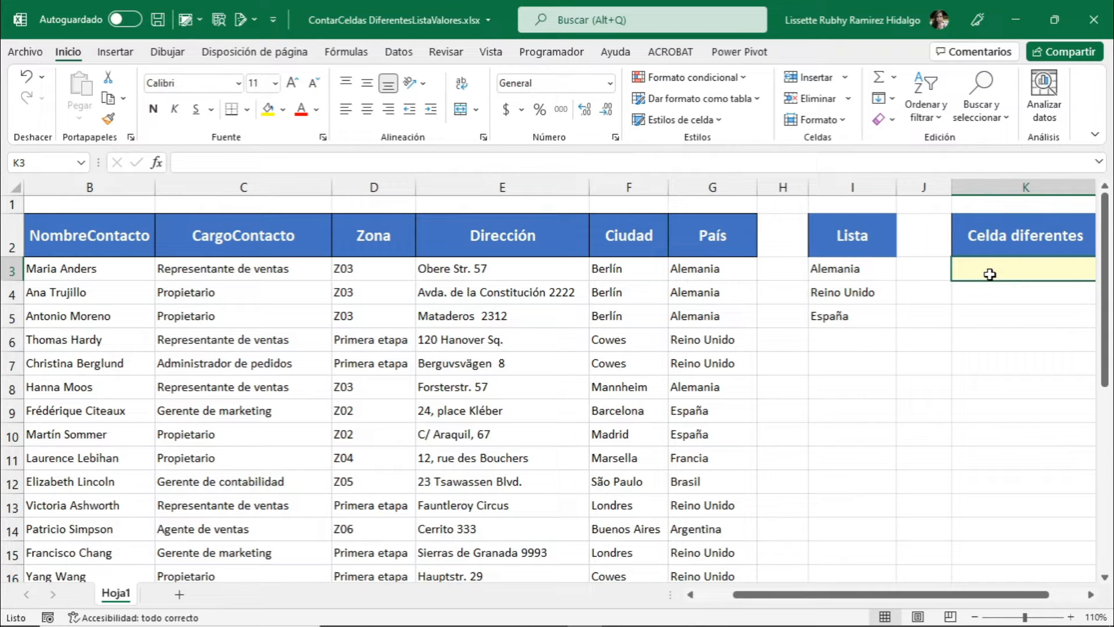
click(157, 161)
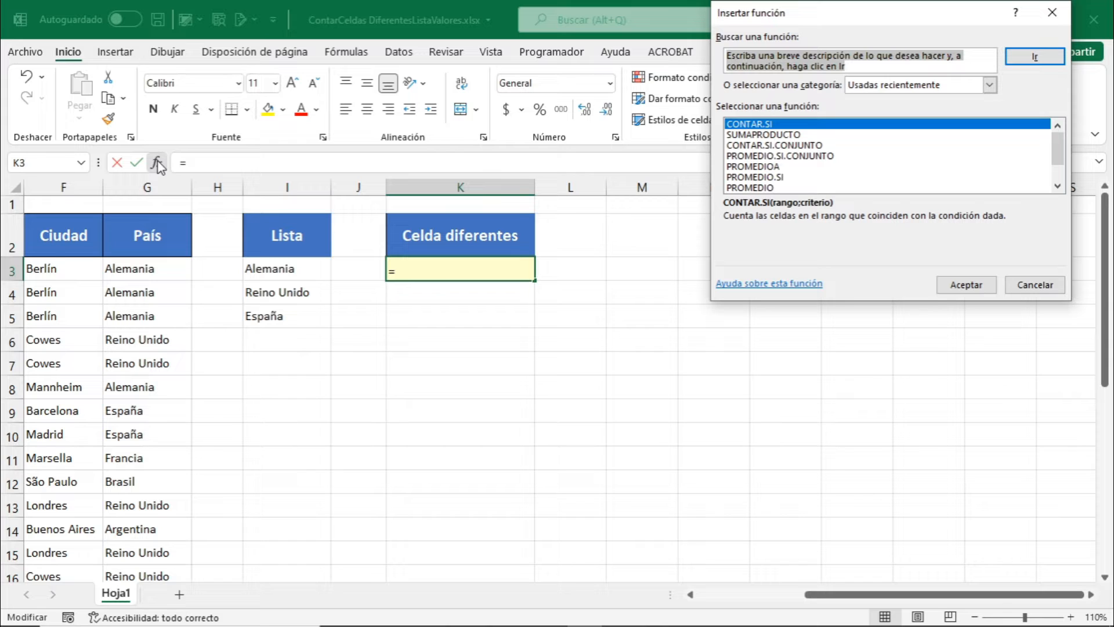
click(990, 85)
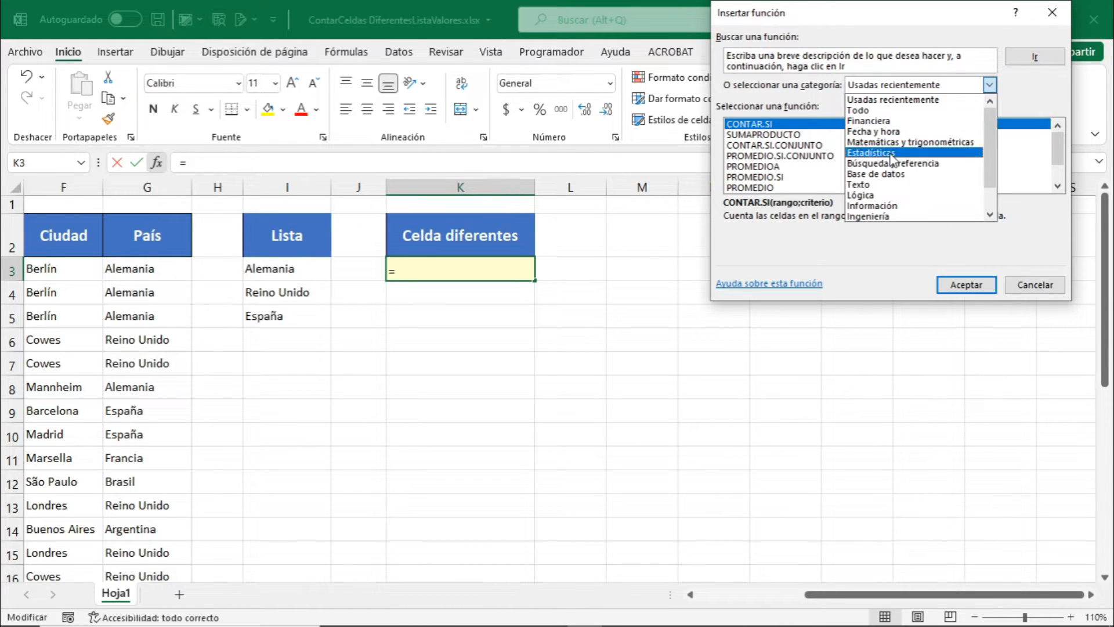
click(893, 148)
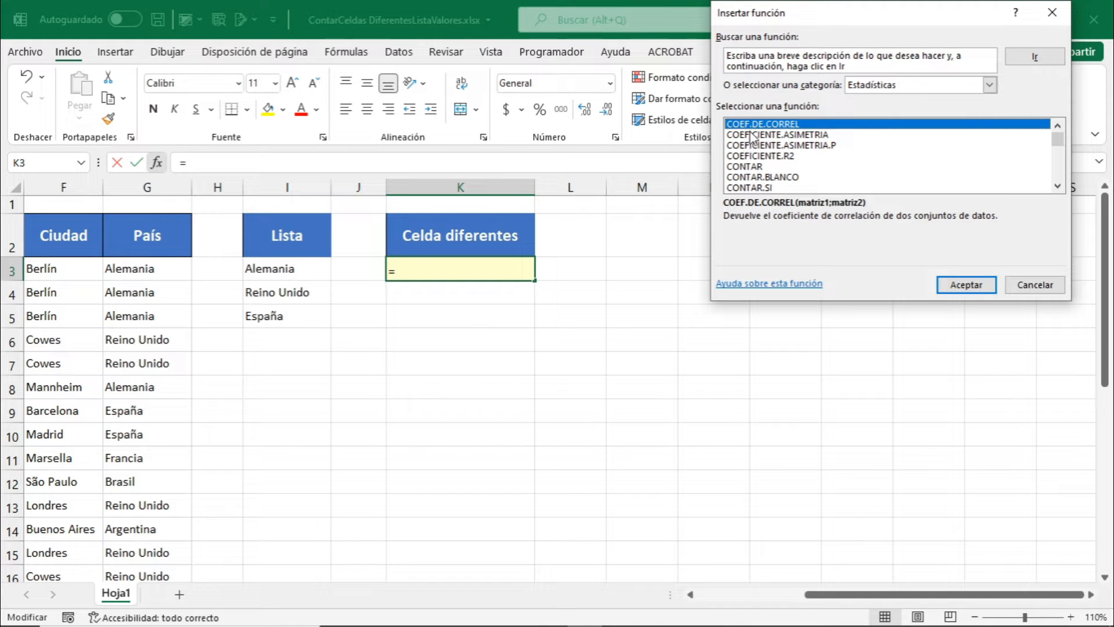
scroll(754, 182, down, 1)
double_click(759, 175)
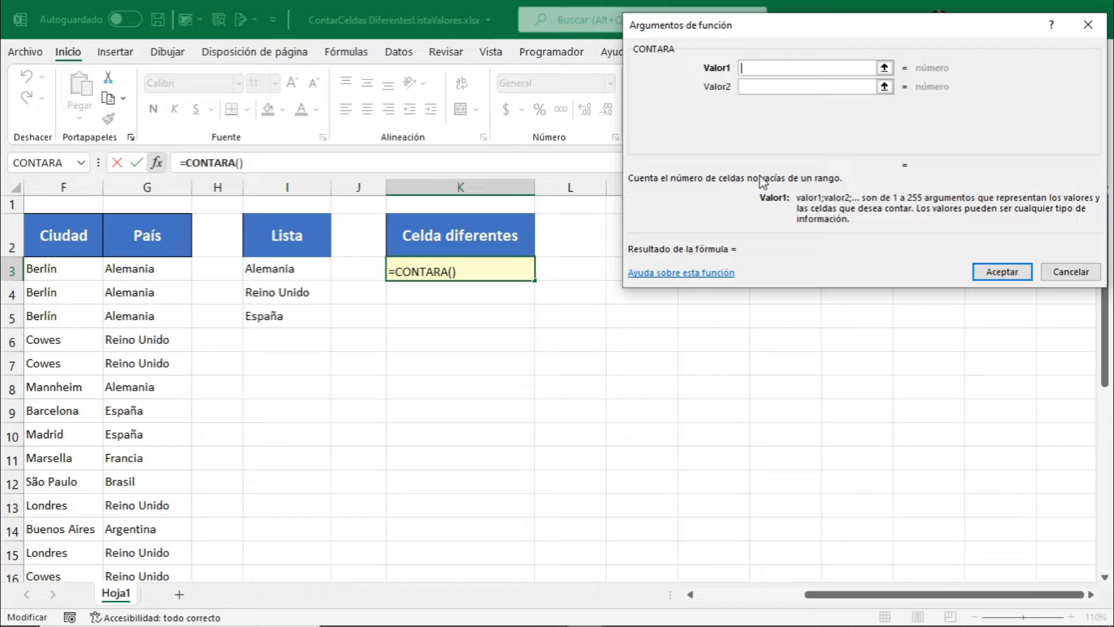
text(G3:)
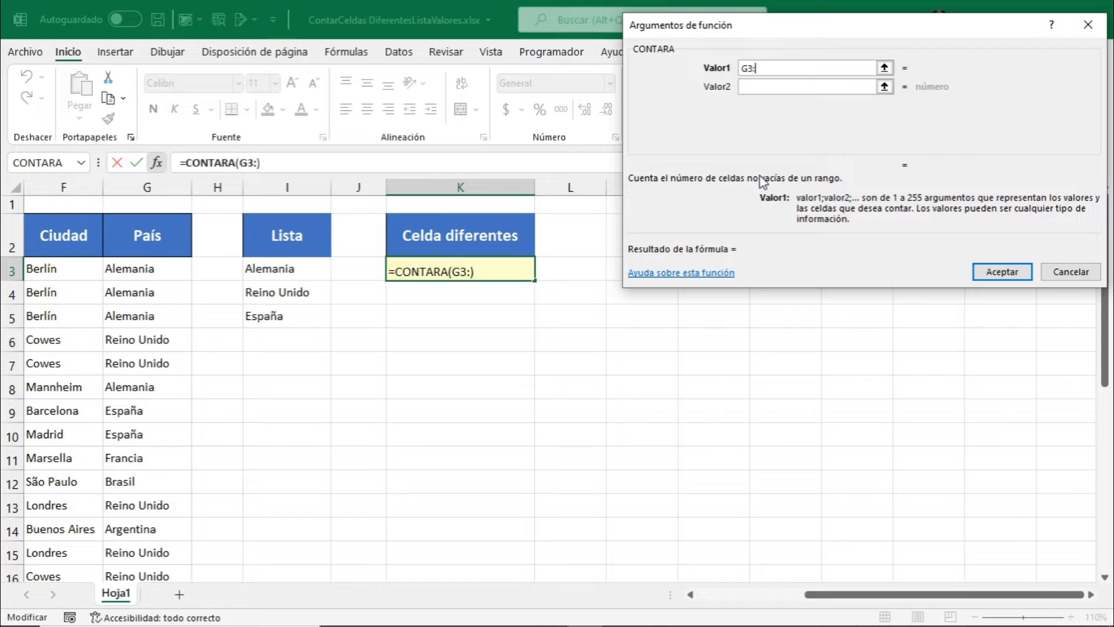
text(G31)
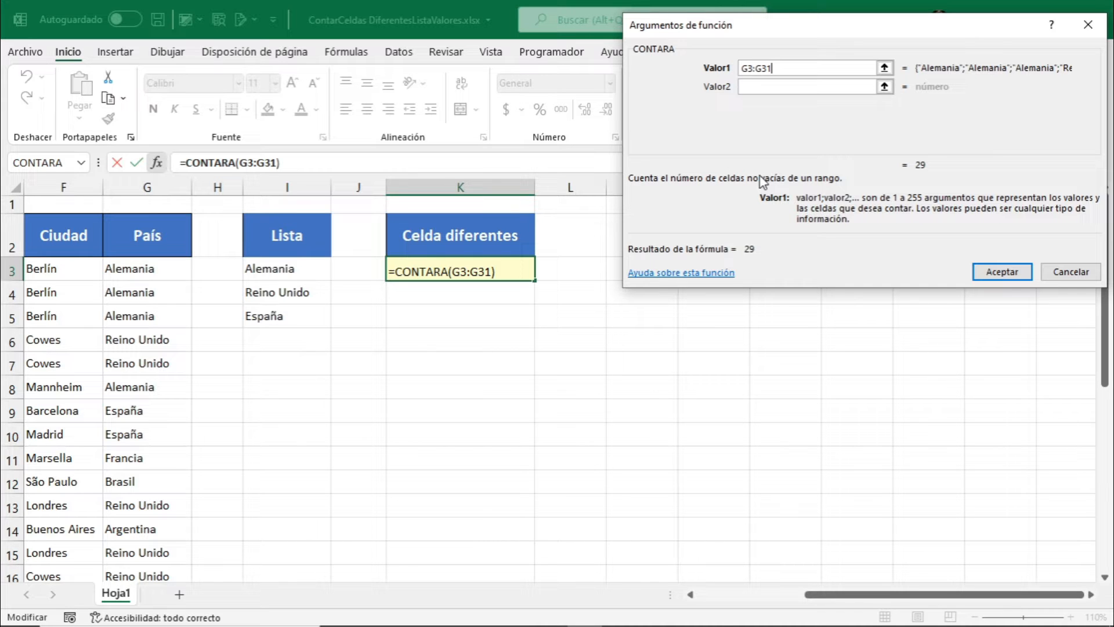
click(993, 273)
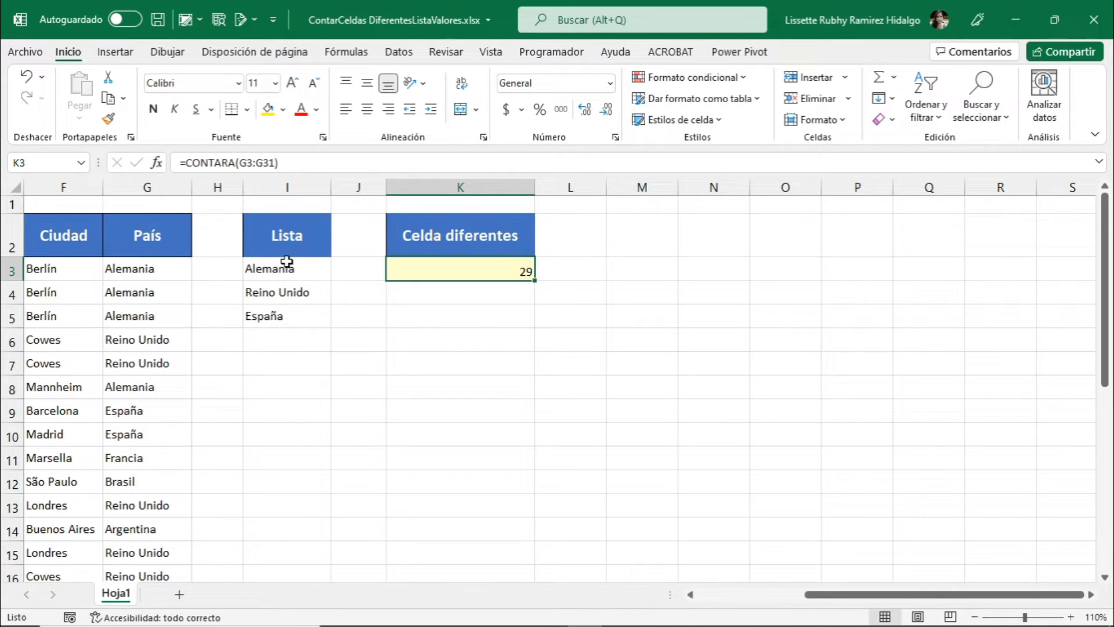
drag(286, 274, 276, 315)
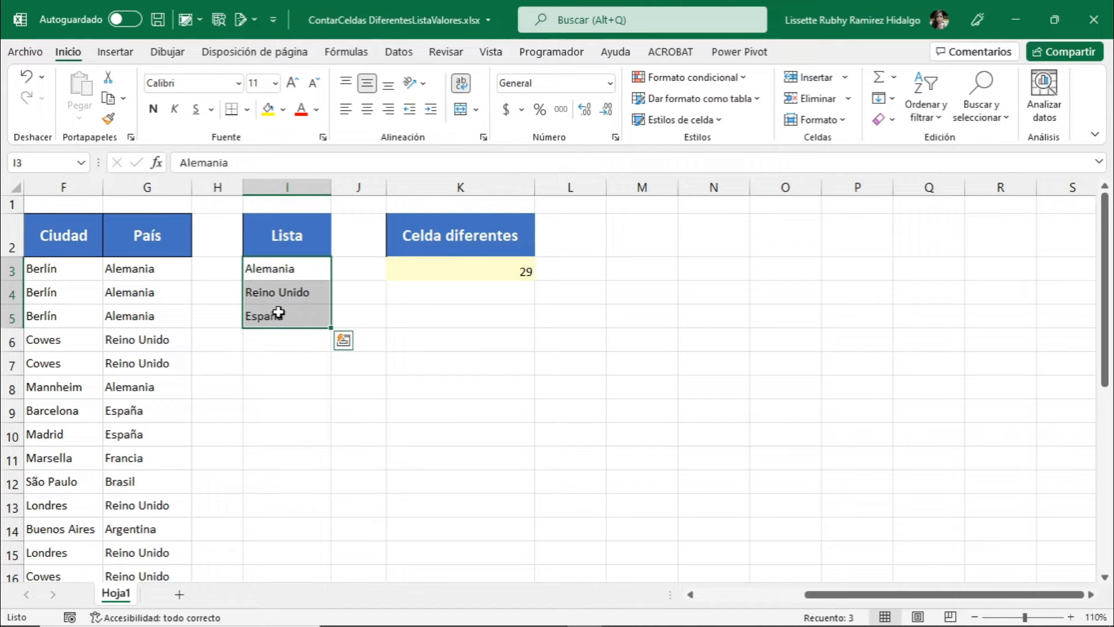
click(278, 313)
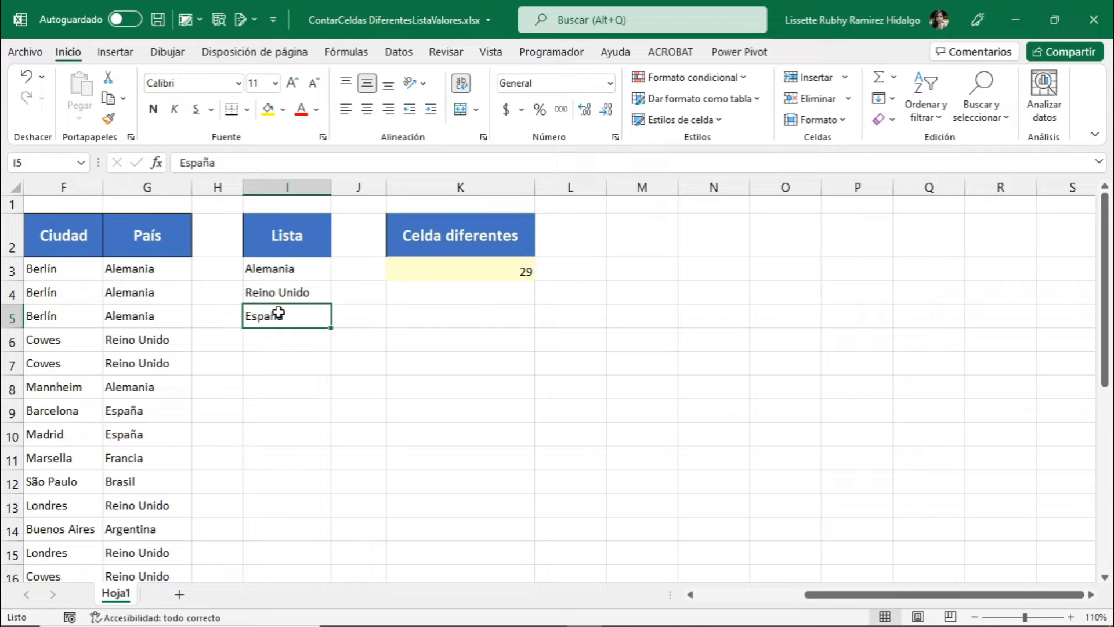
Step: Extend the CONTARA formula in K3 by subtracting a SUMAPRODUCTO function, leaving its parenthesis open for the arguments
click(484, 268)
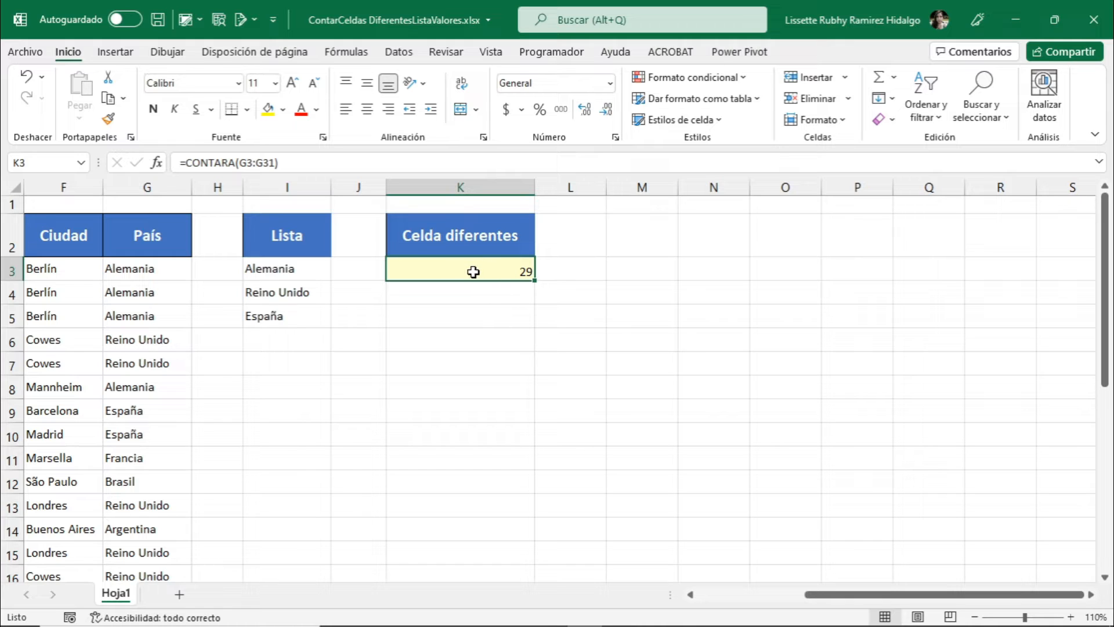
click(300, 162)
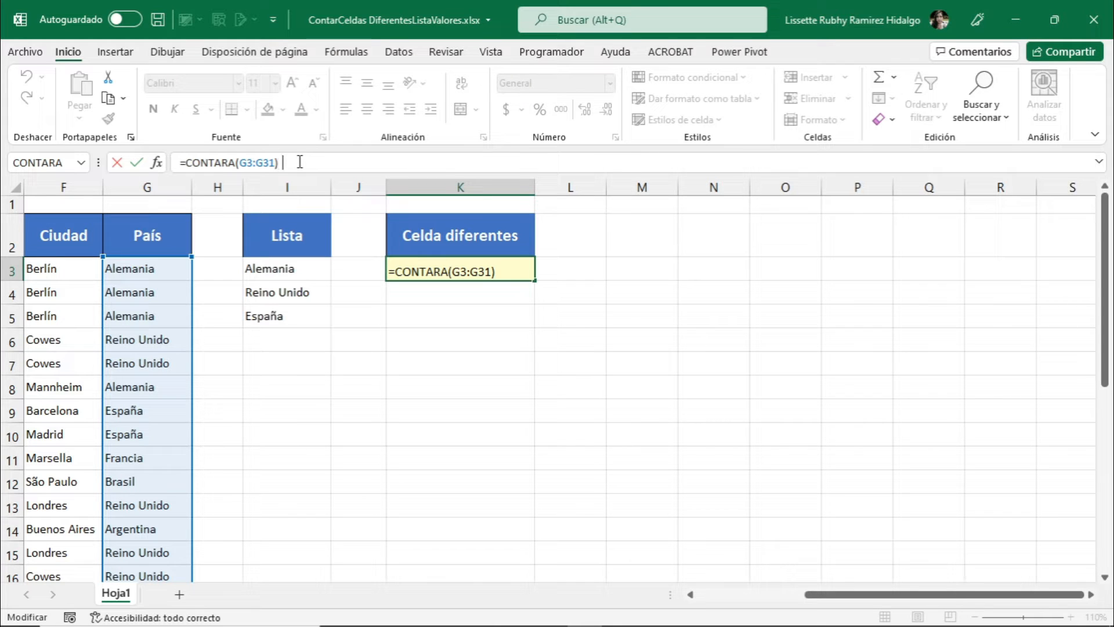
text(-sumaprodcuto)
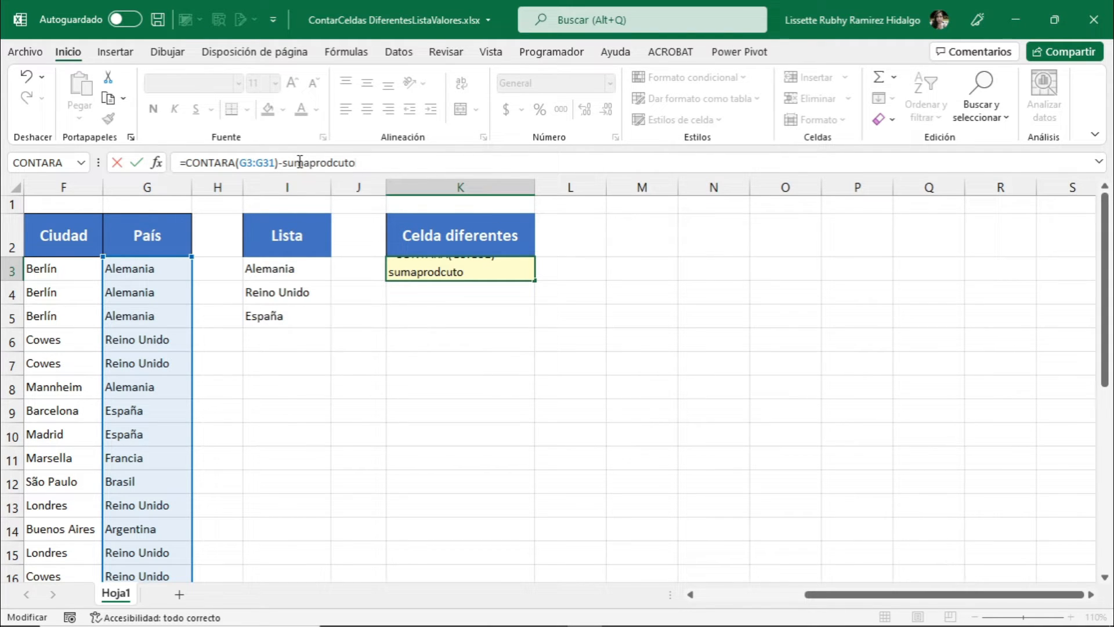
key(BackSpace)
key(BackSpace)
key(BackSpace)
key(BackSpace)
text(ucto()
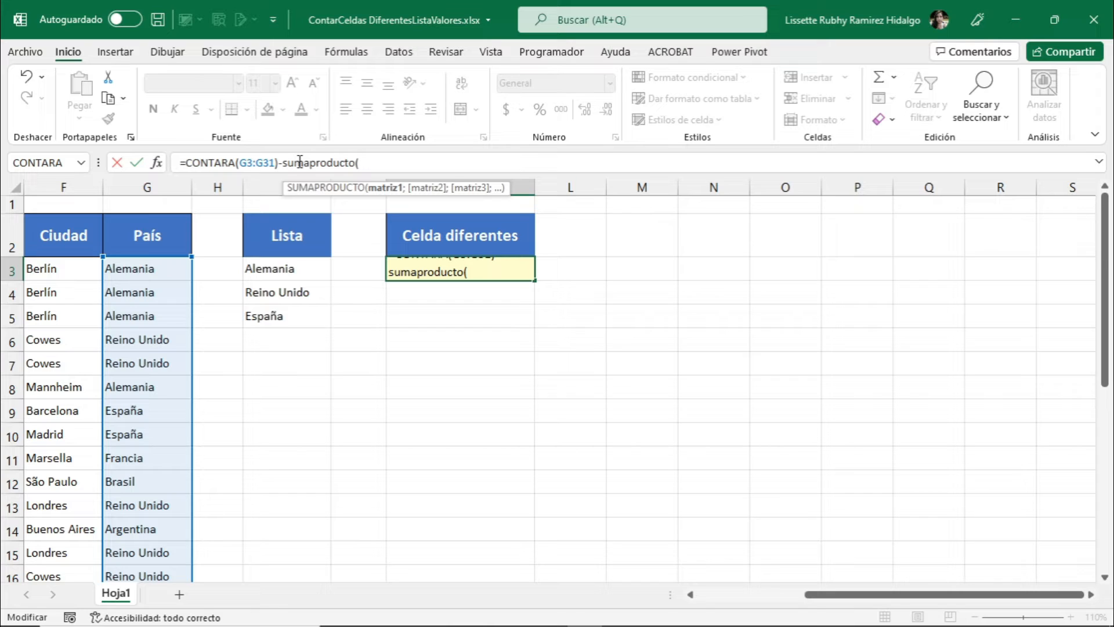
Step: Set SUMAPRODUCTO's Matriz1 argument to Contar.Si(G3:G31;I3:I5) and accept the completed formula
click(157, 164)
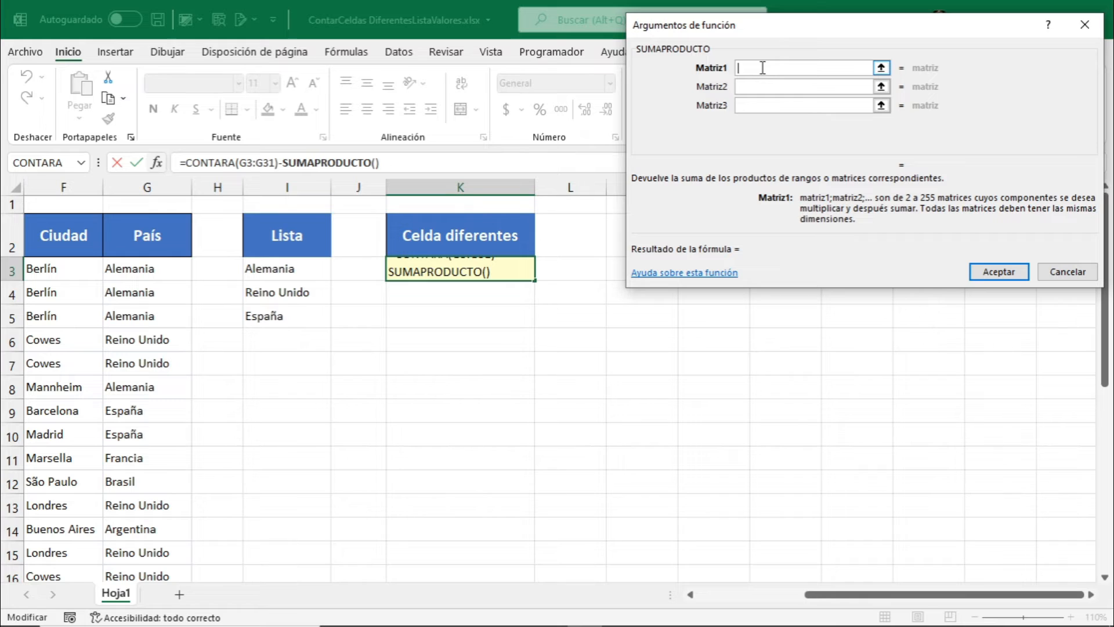
text(Contar.)
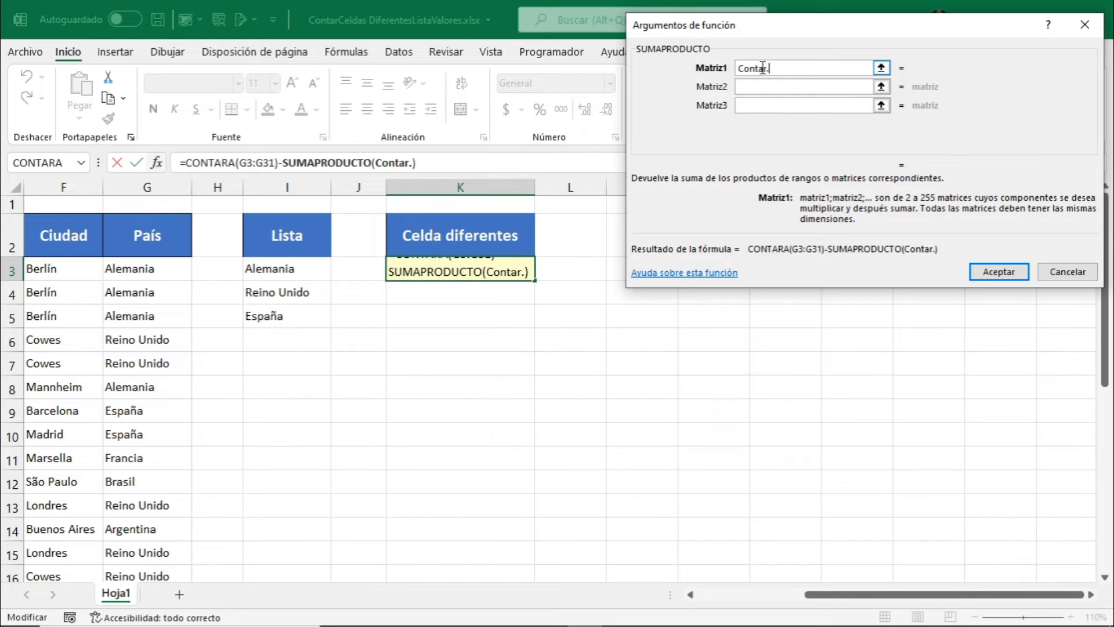
text(S)
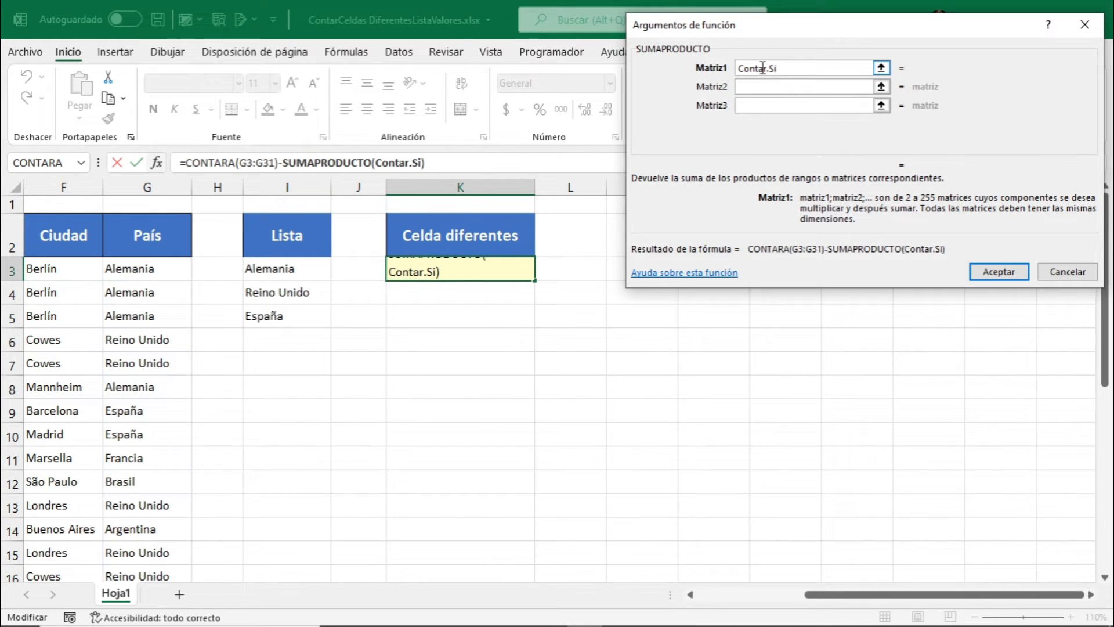
text(i()
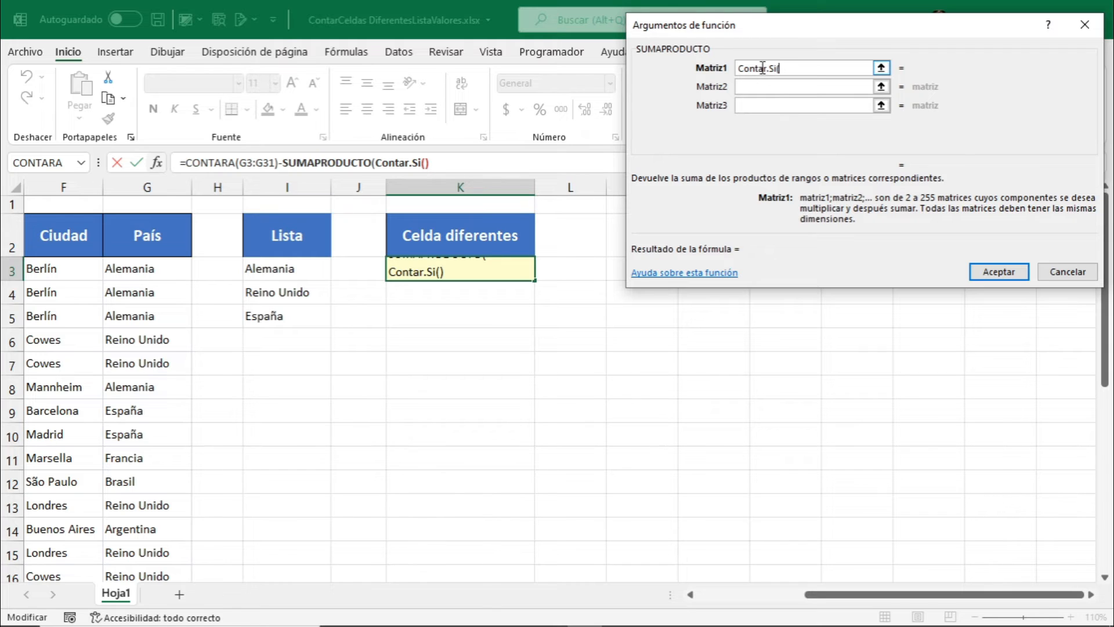
text(G3:G31)
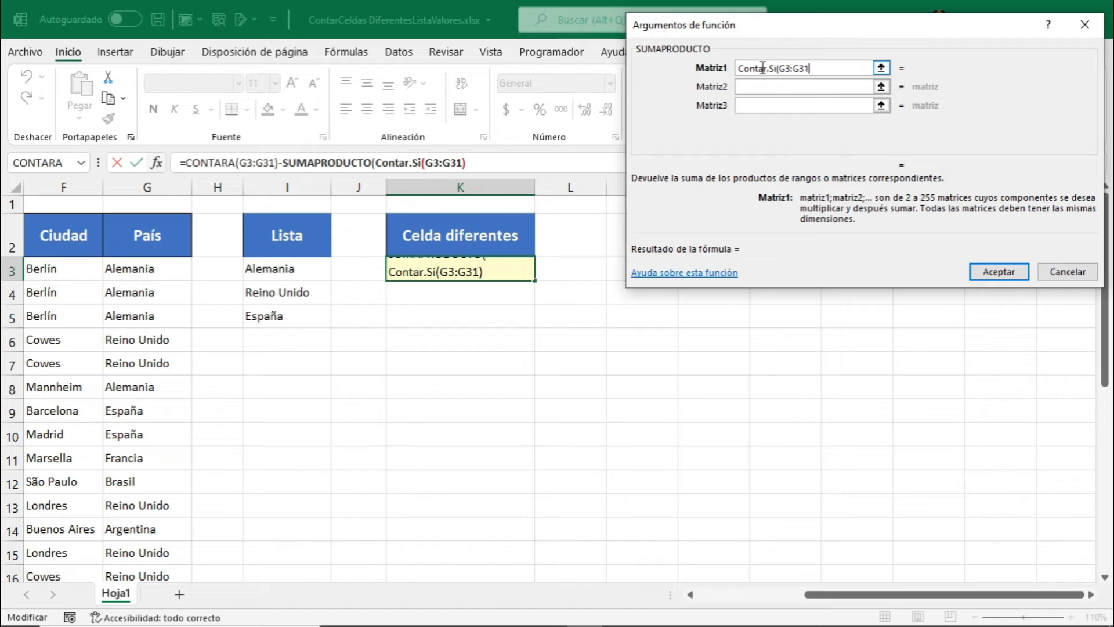
text(;)
drag(273, 268, 295, 320)
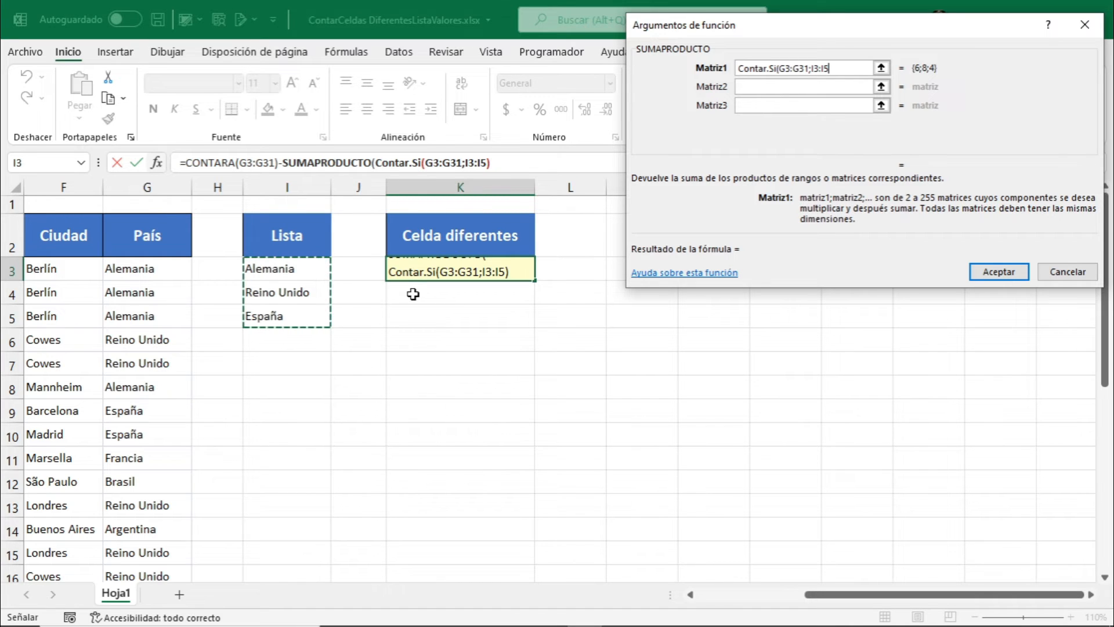
text())
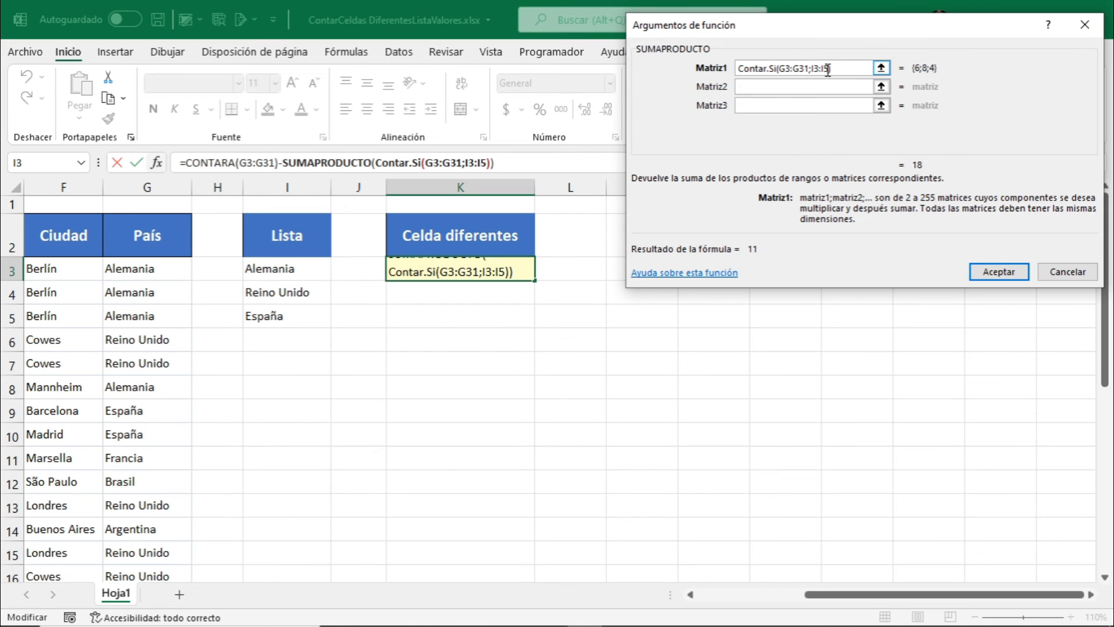
click(1012, 278)
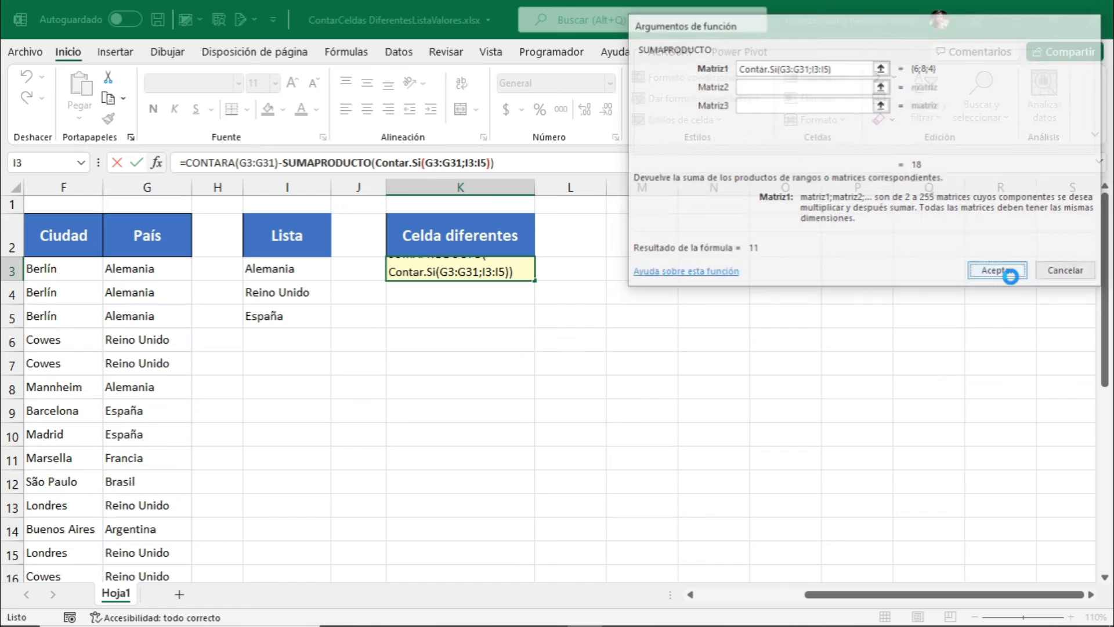